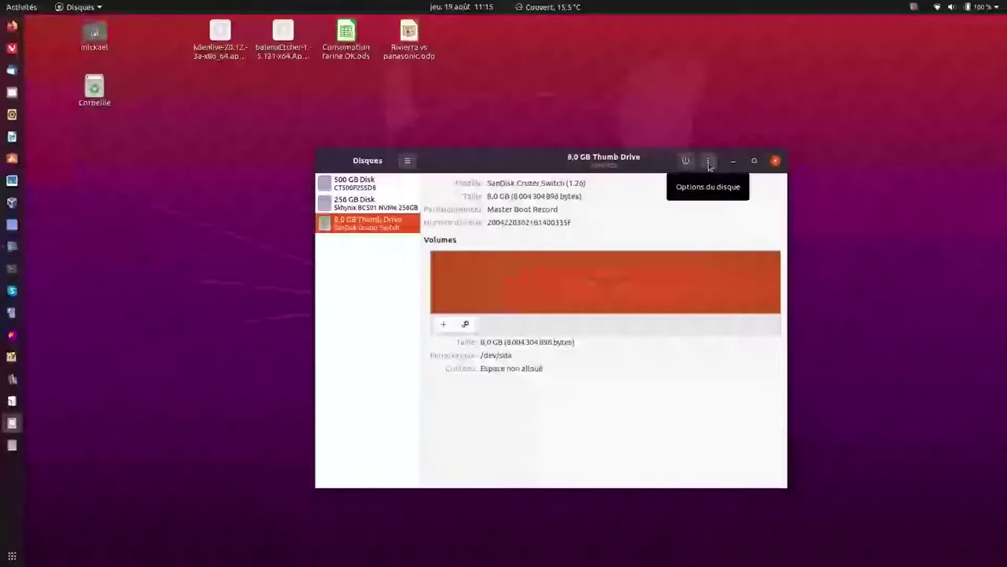
Quick-format the 8.0 GB thumb drive with an MBR/DOS partition table, wiping all partitions.
left_click(708, 162)
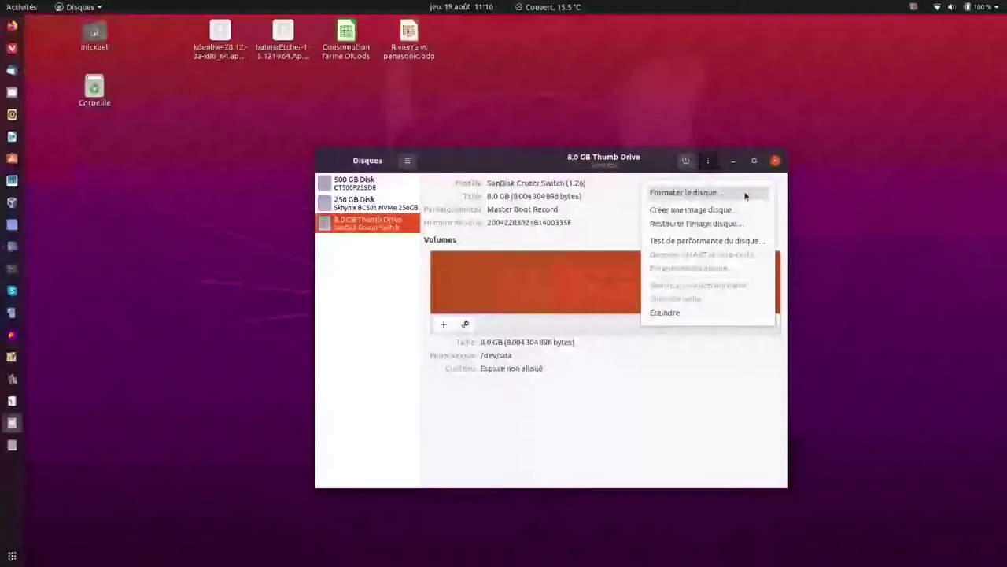
left_click(746, 193)
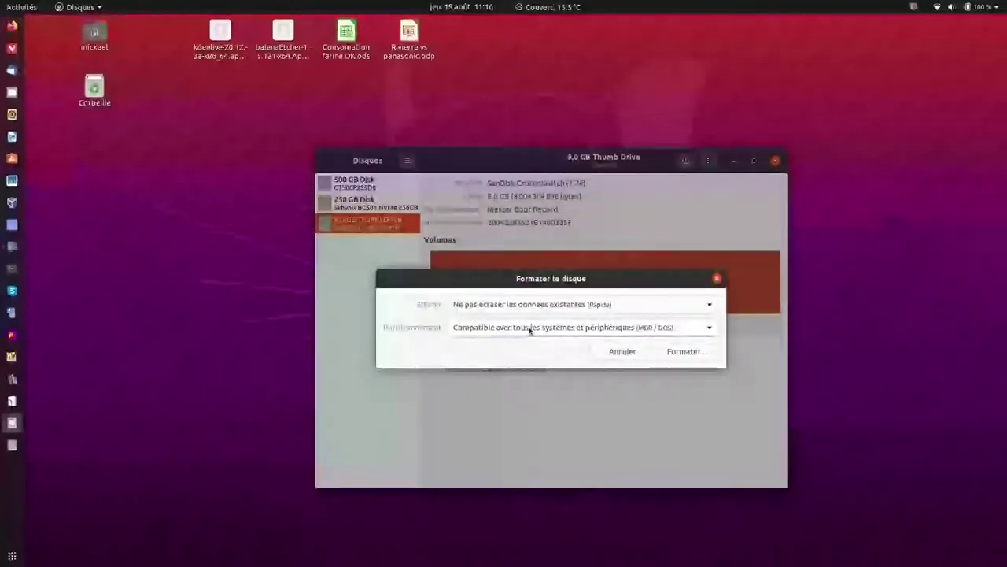
left_click(686, 354)
left_click(636, 423)
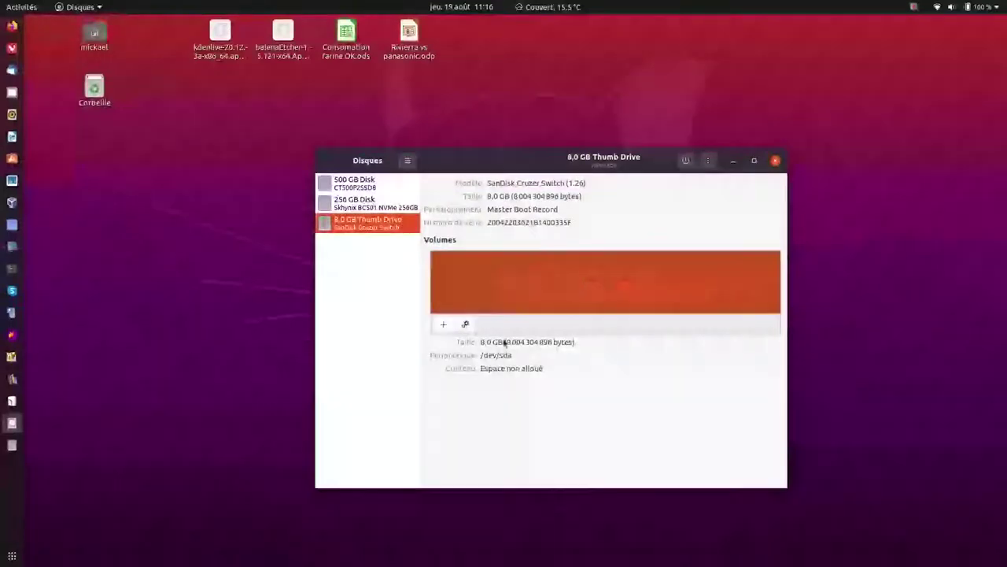
Add a full-size 8004 MB partition of custom type with no filesystem and LUKS encryption.
left_click(444, 324)
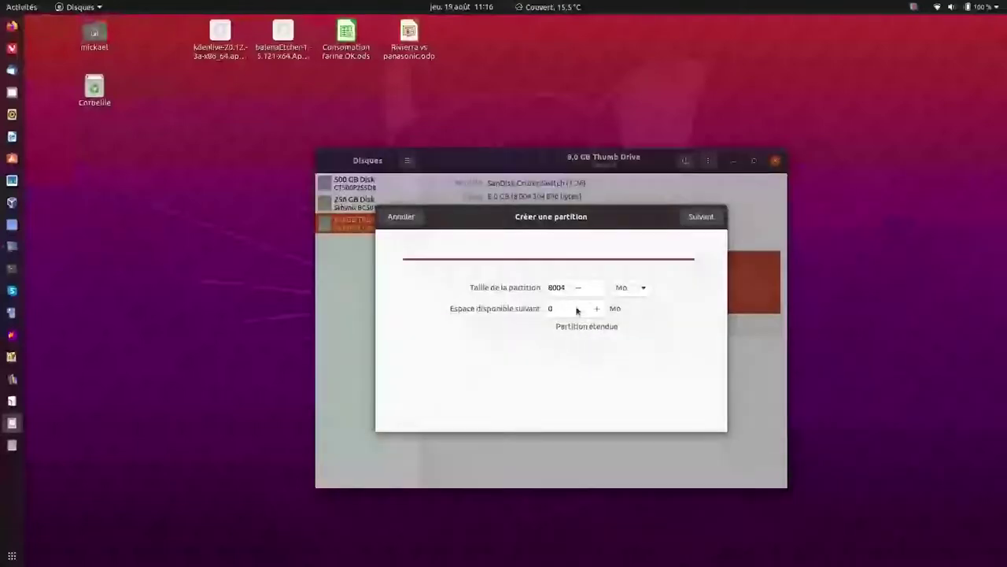
left_click(696, 220)
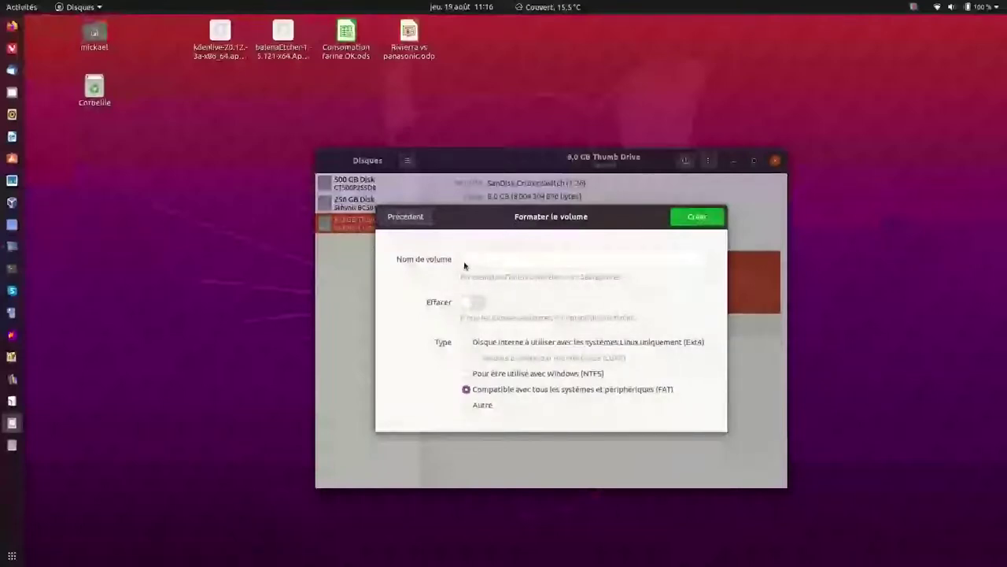
left_click(466, 406)
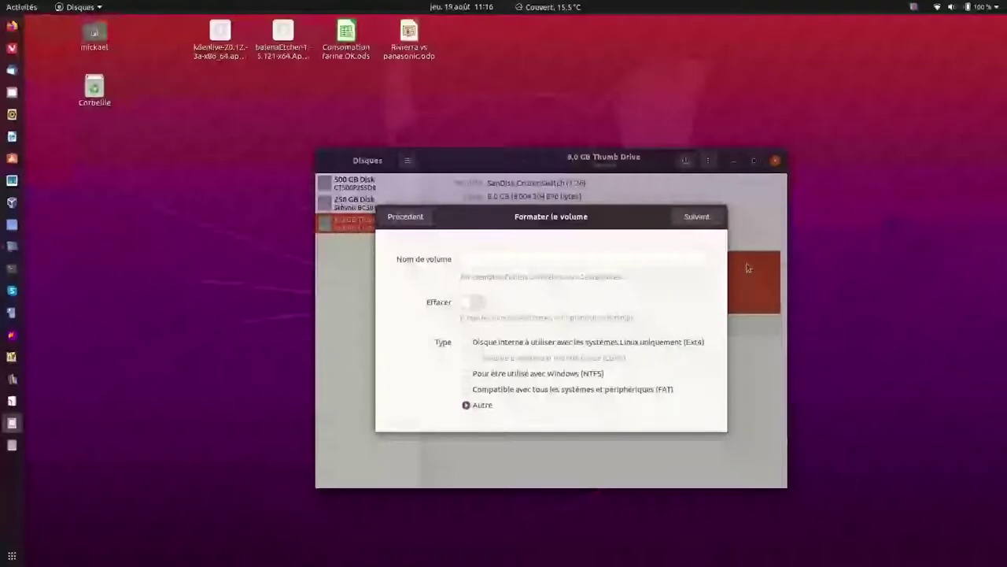
left_click(697, 218)
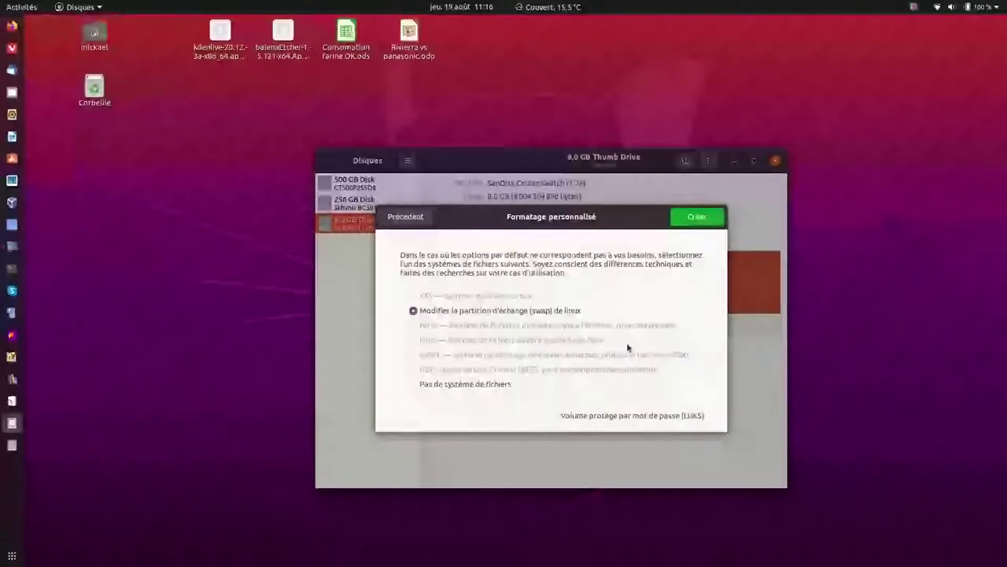
left_click(413, 384)
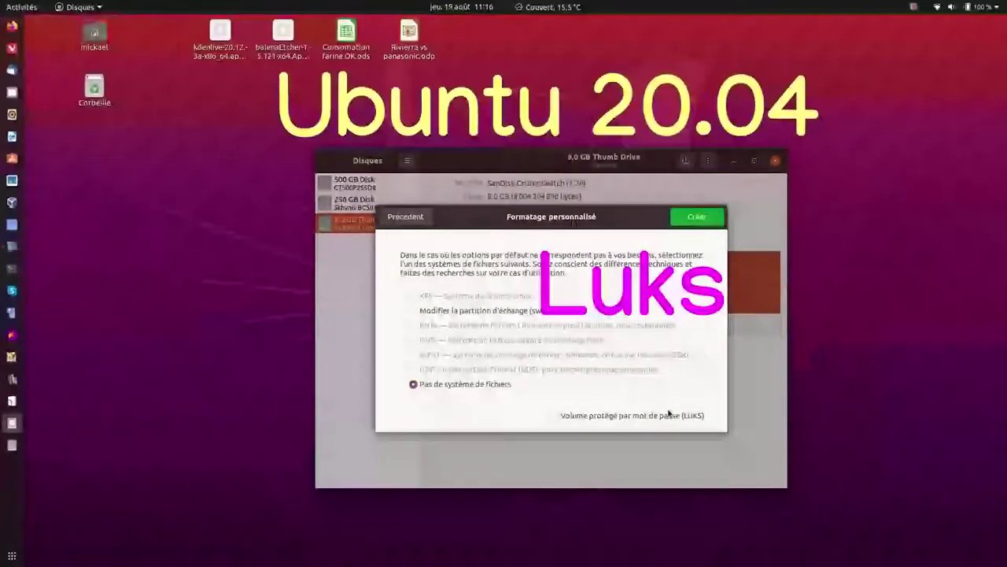
left_click(556, 415)
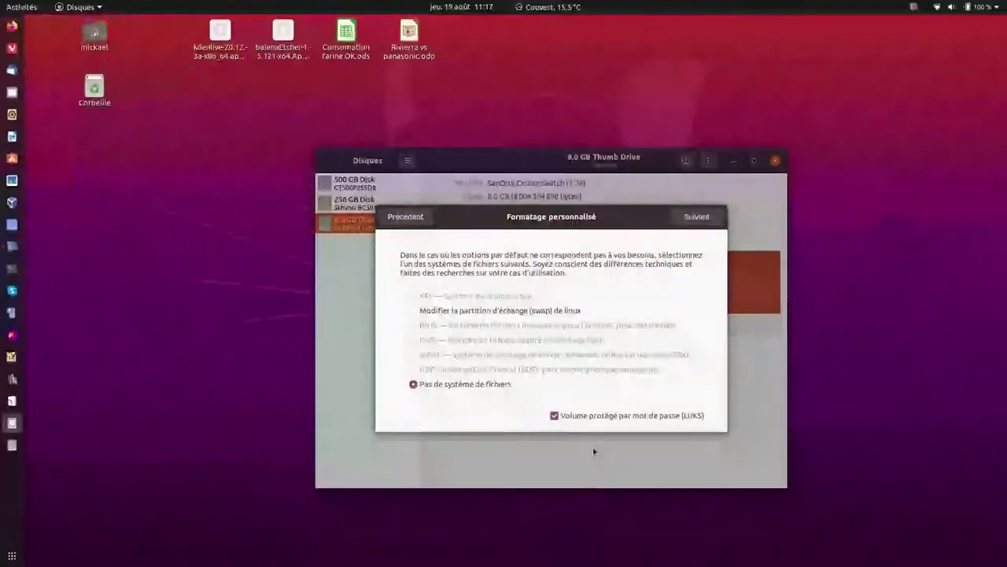
Enter and confirm the encryption password, then create the LUKS-encrypted /dev/sda1 partition.
left_click(696, 217)
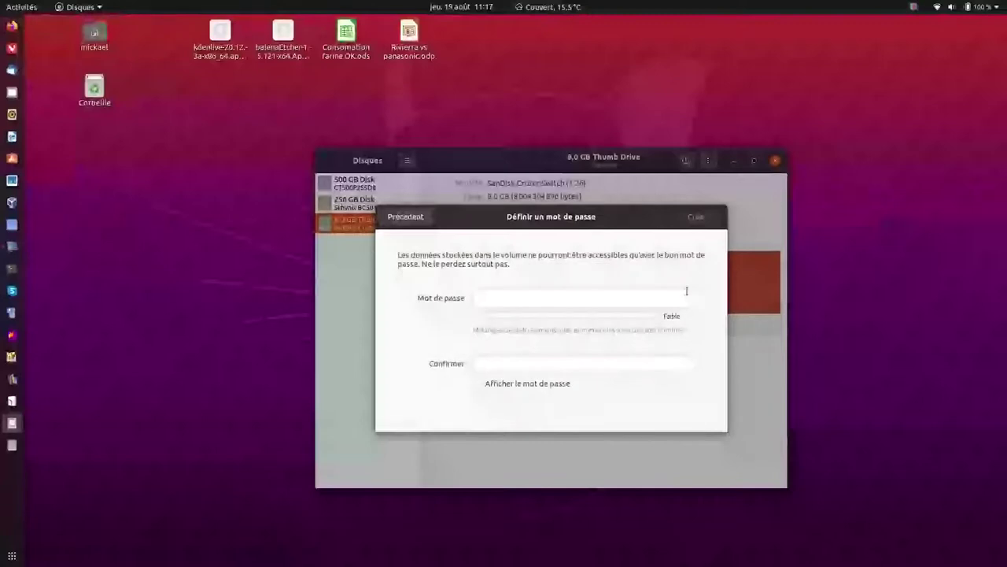
left_click(482, 298)
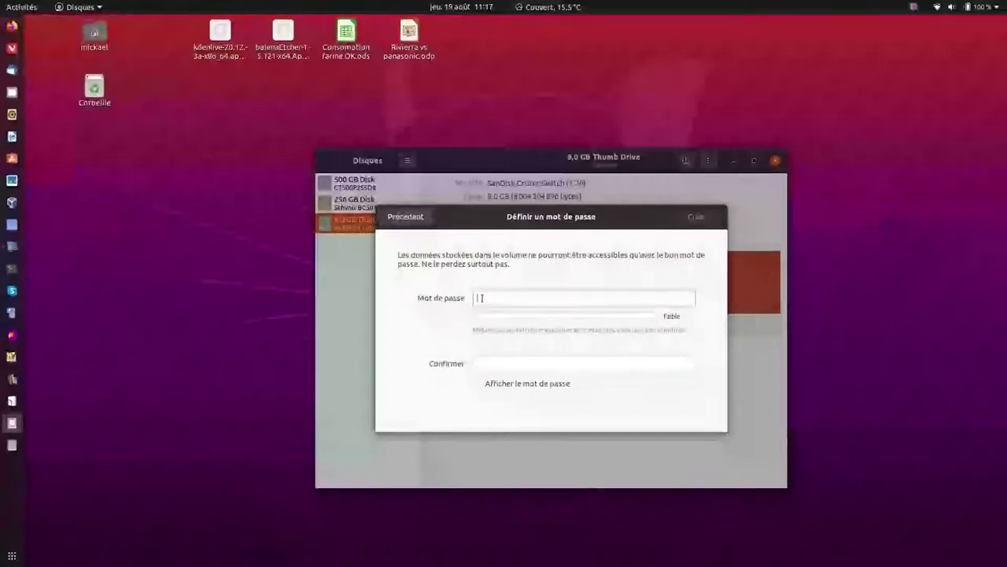
type("a")
key("Tab")
type("a")
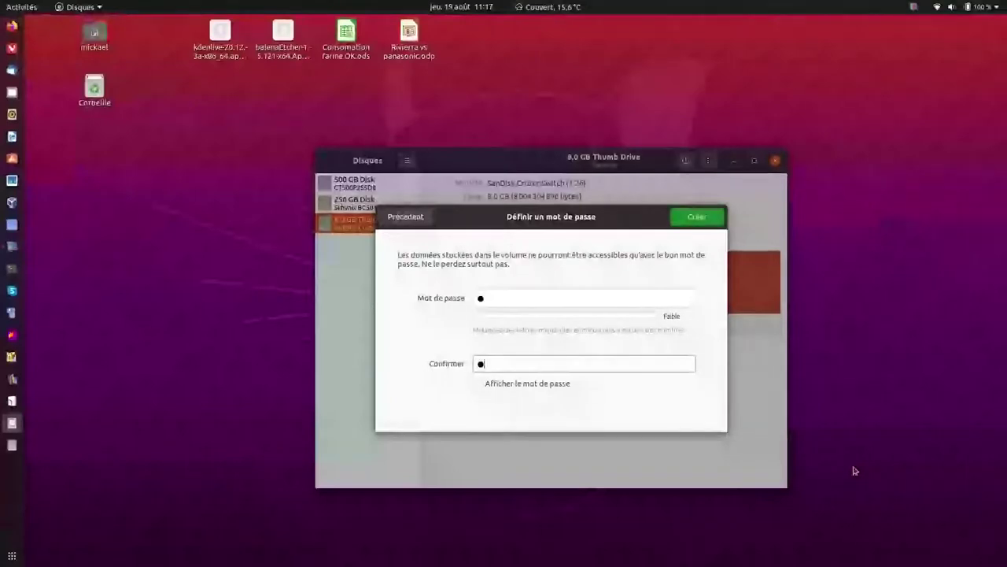
left_click(693, 218)
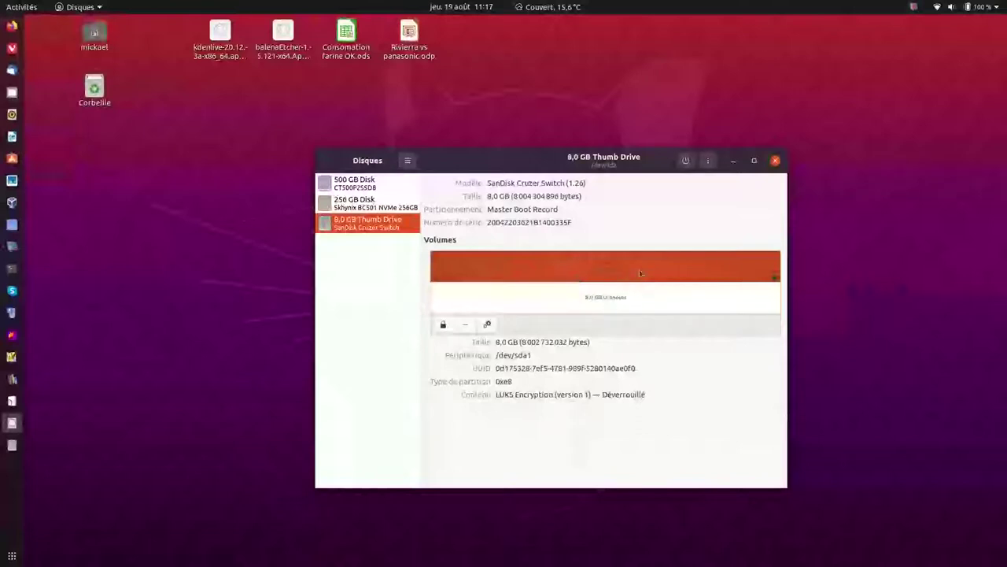
Select the unlocked 8,0 GB inner volume inside Partition 1 and bring up its options.
left_click(571, 298)
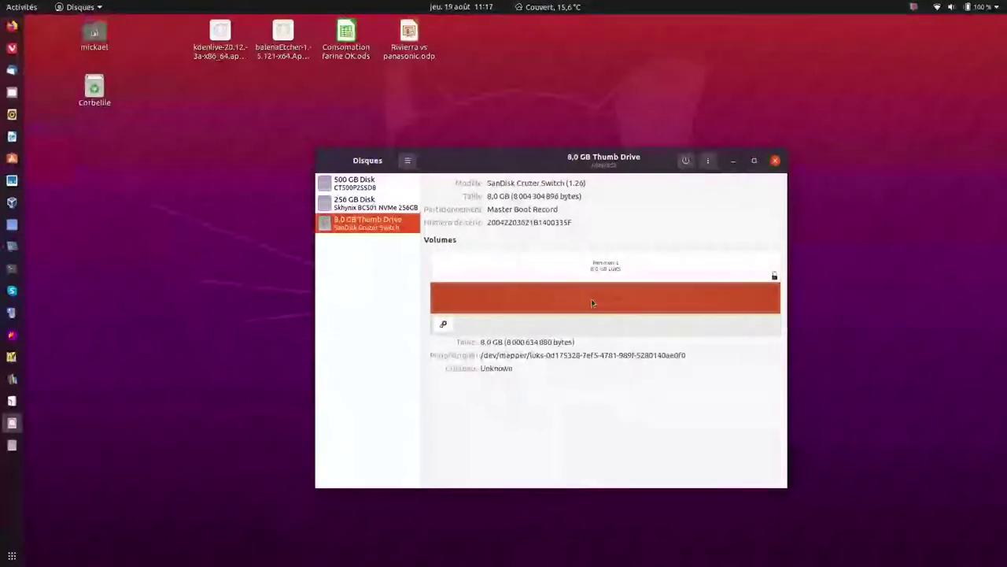
left_click(614, 269)
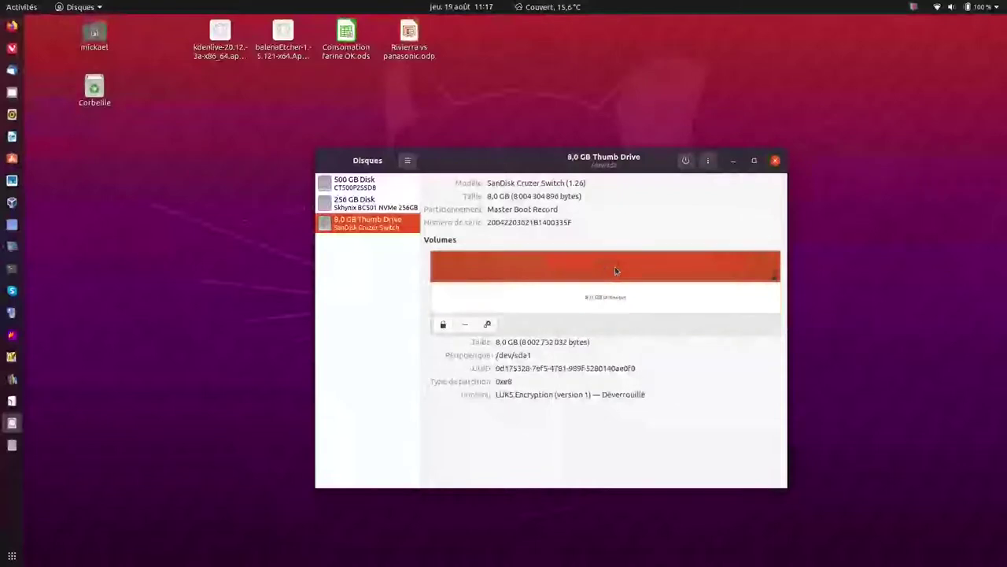
left_click(598, 300)
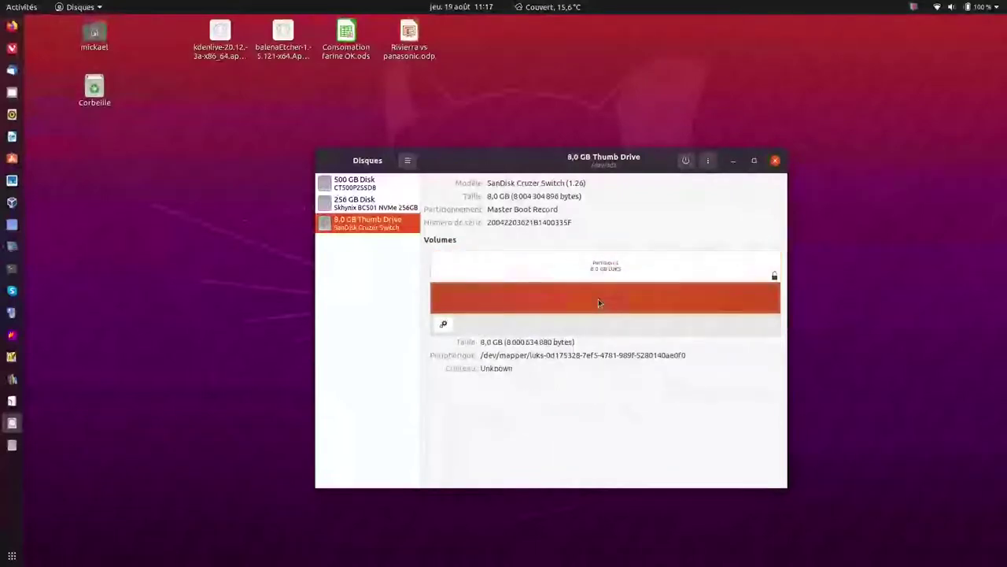
left_click(443, 325)
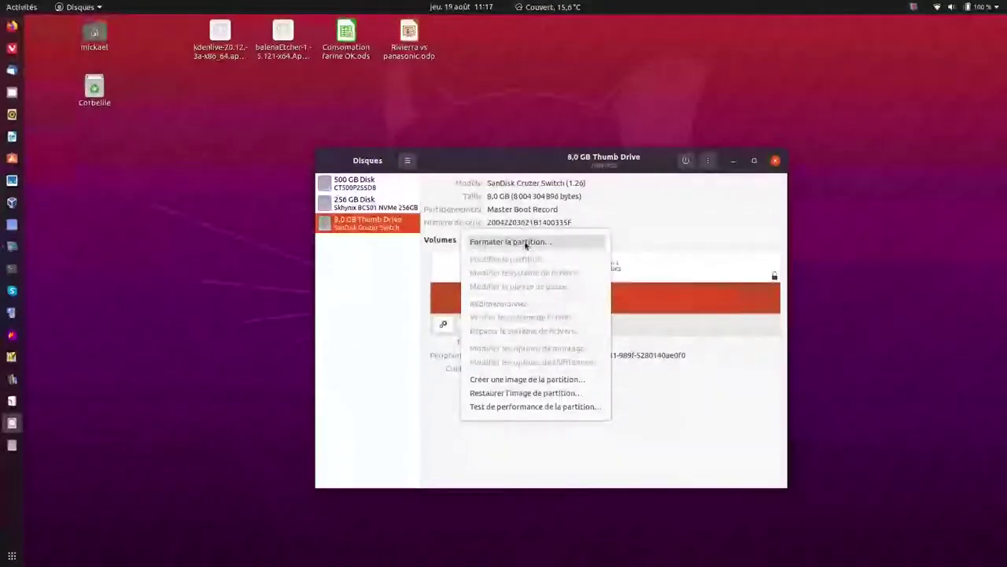
Format the inner volume as NTFS for use with Windows, named 'CLE LUKS'.
left_click(526, 243)
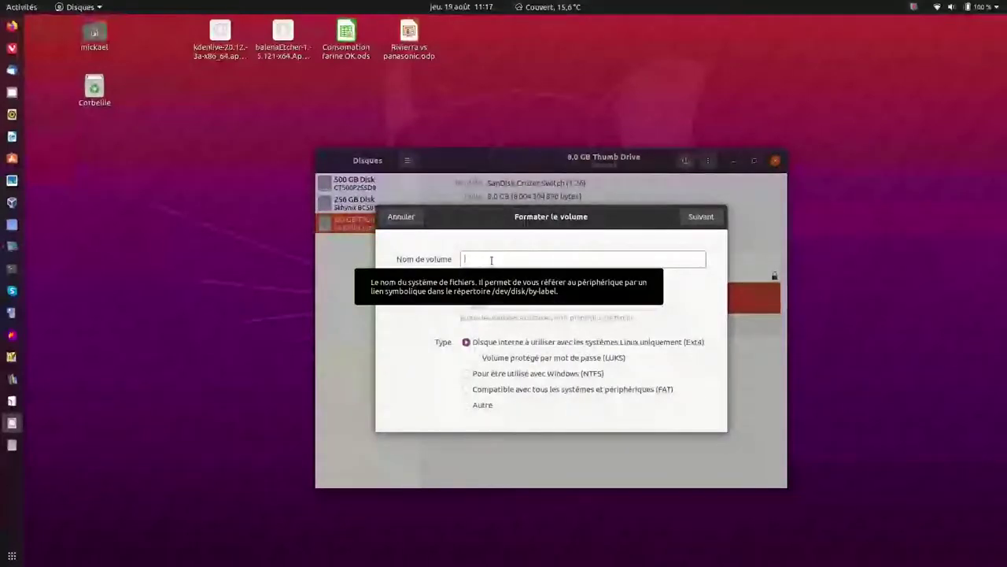
type("CLE LUKS")
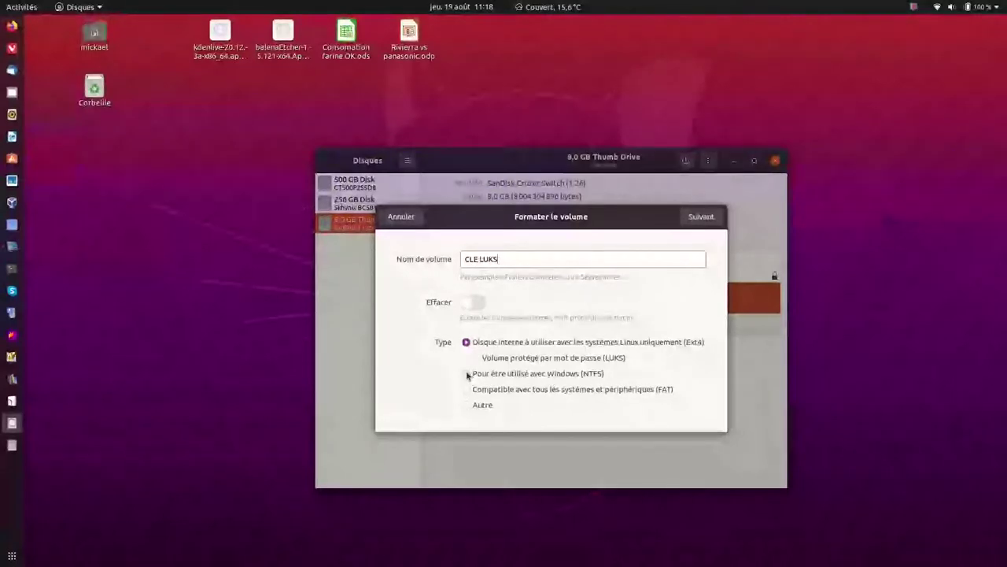
left_click(466, 374)
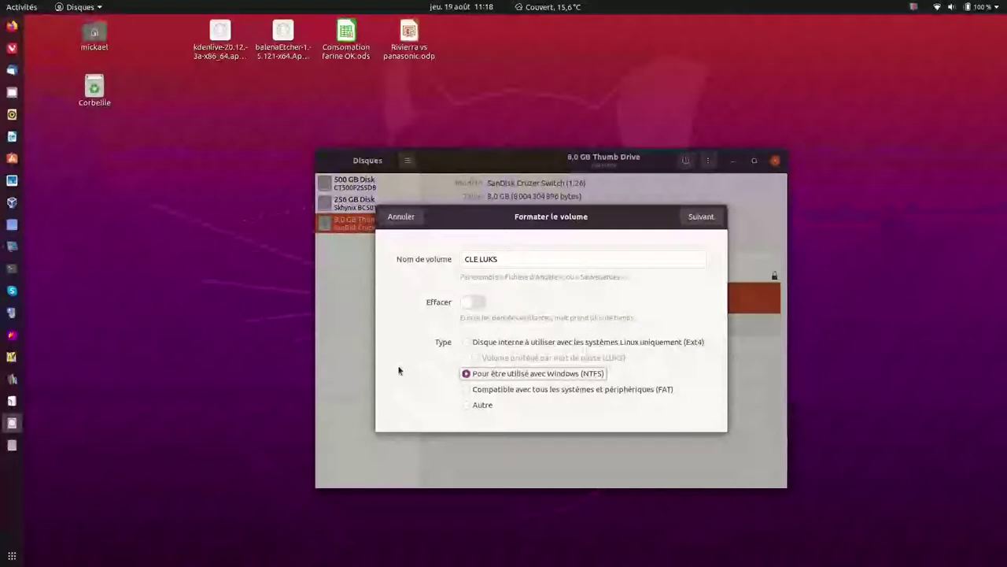
left_click(700, 220)
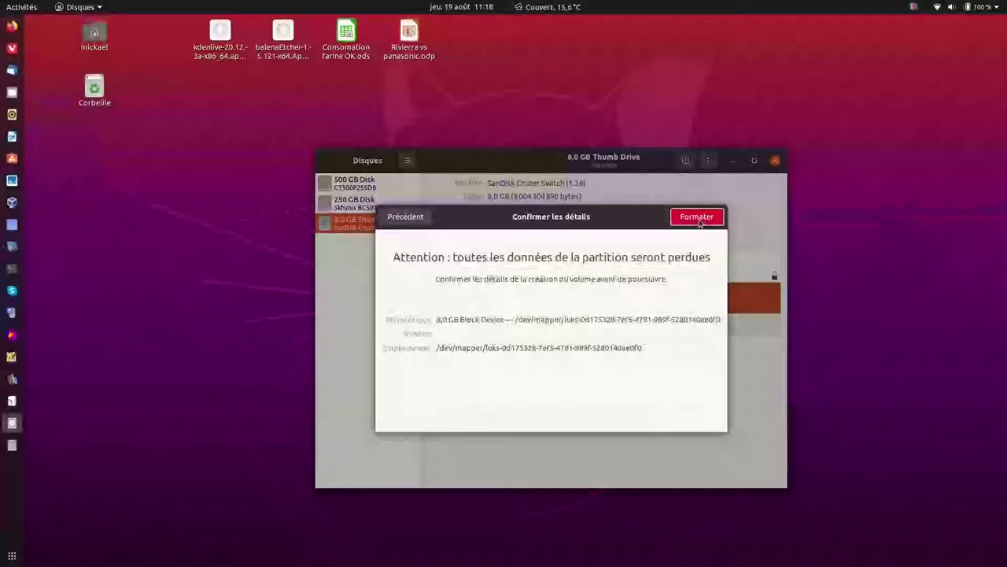
left_click(686, 219)
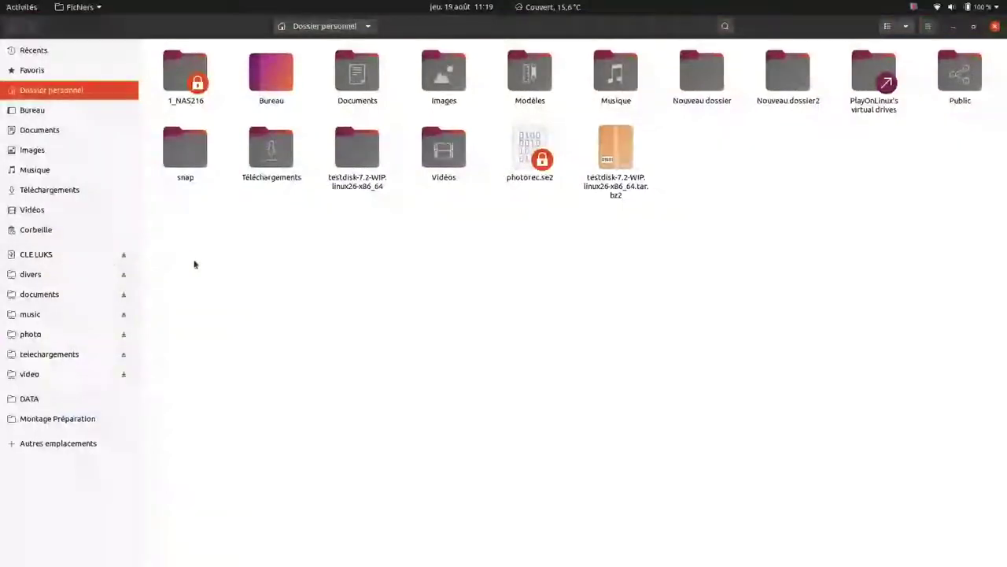
Eject the CLE LUKS drive in Files and cancel the passphrase prompt that follows.
left_click(123, 255)
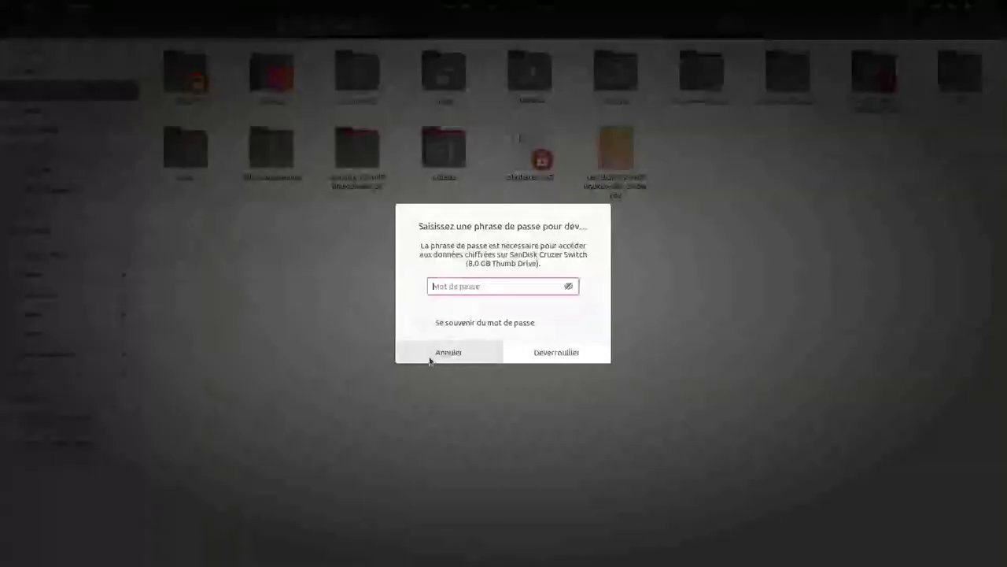
left_click(430, 355)
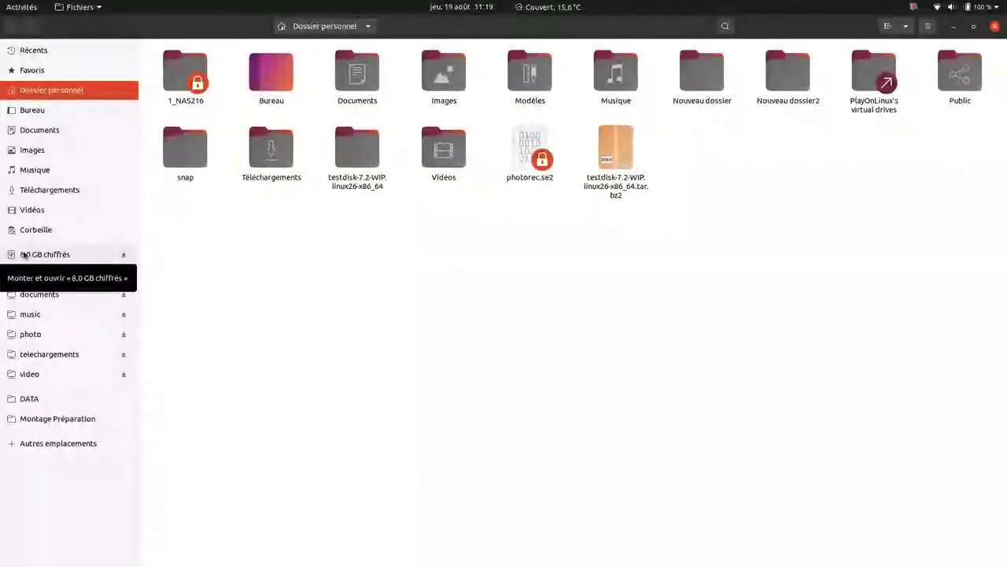
Unlock the encrypted 8,0 GB drive in Files with its passphrase.
left_click(65, 255)
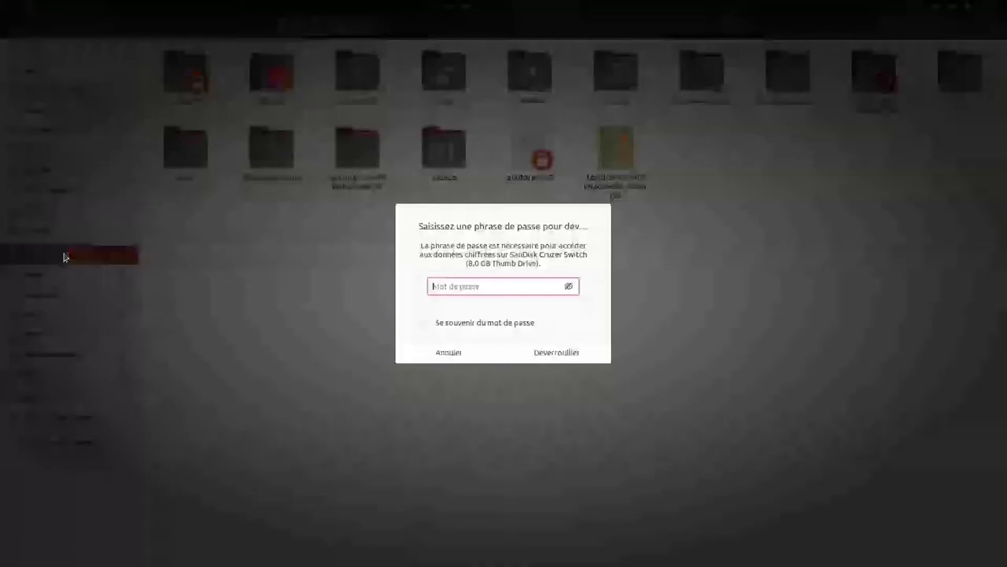
type("•")
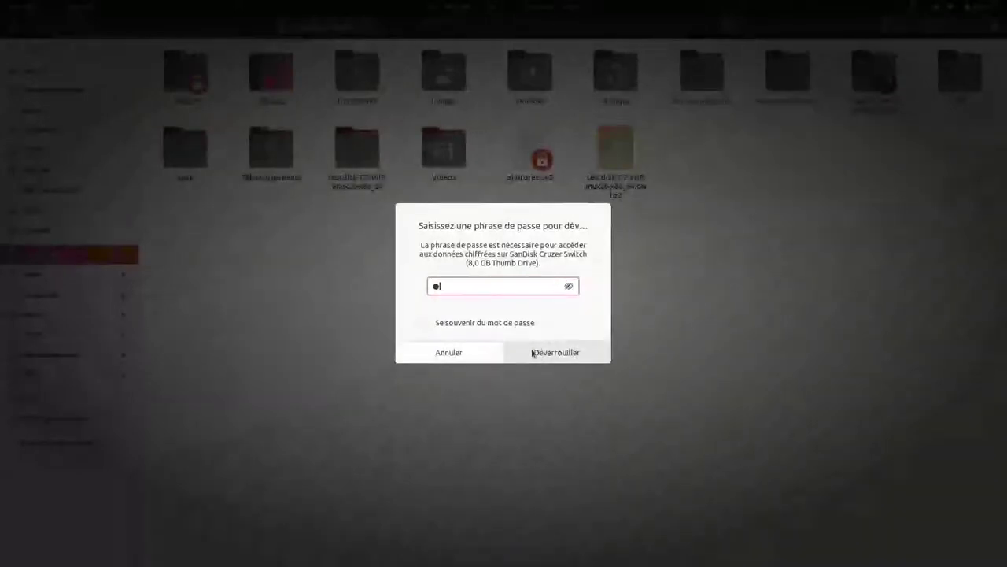
left_click(527, 352)
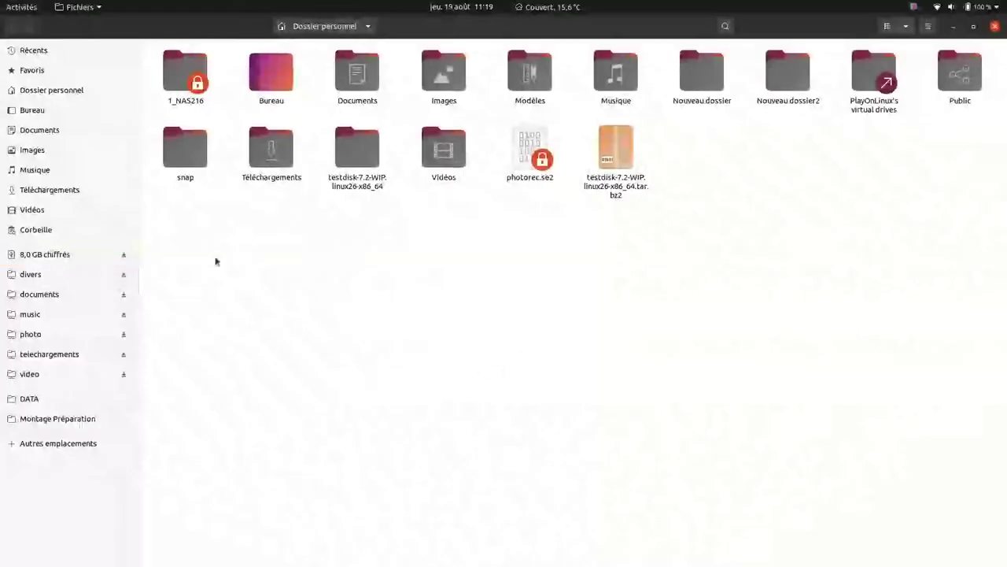
Open the CLE LUKS drive and create a new folder named 'test'.
left_click(63, 255)
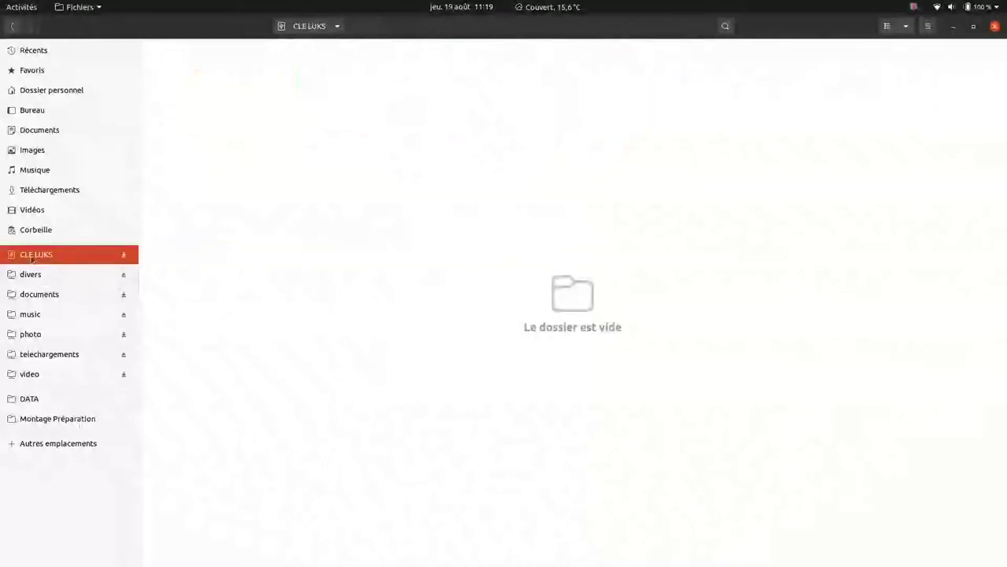
right_click(467, 245)
left_click(490, 256)
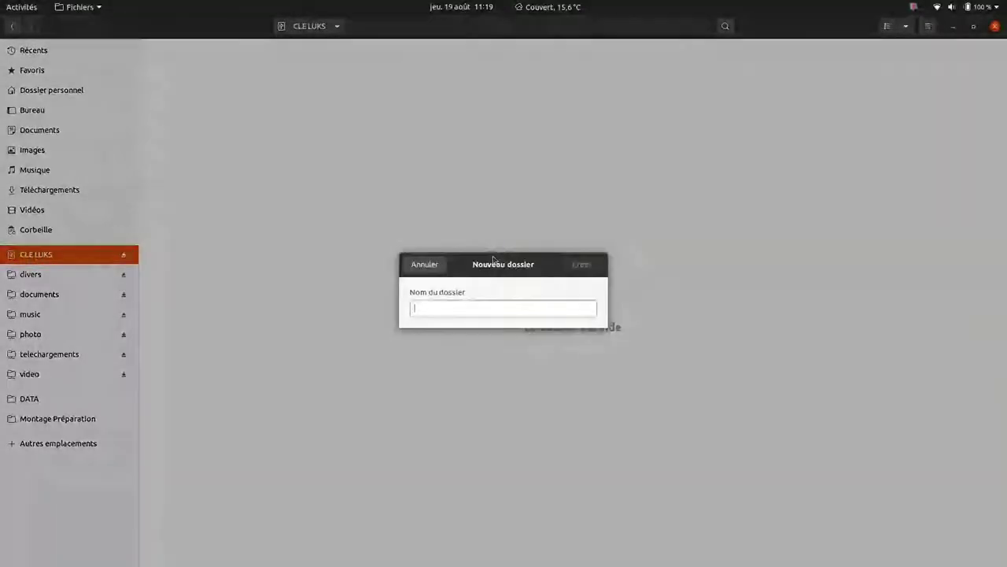
type("test")
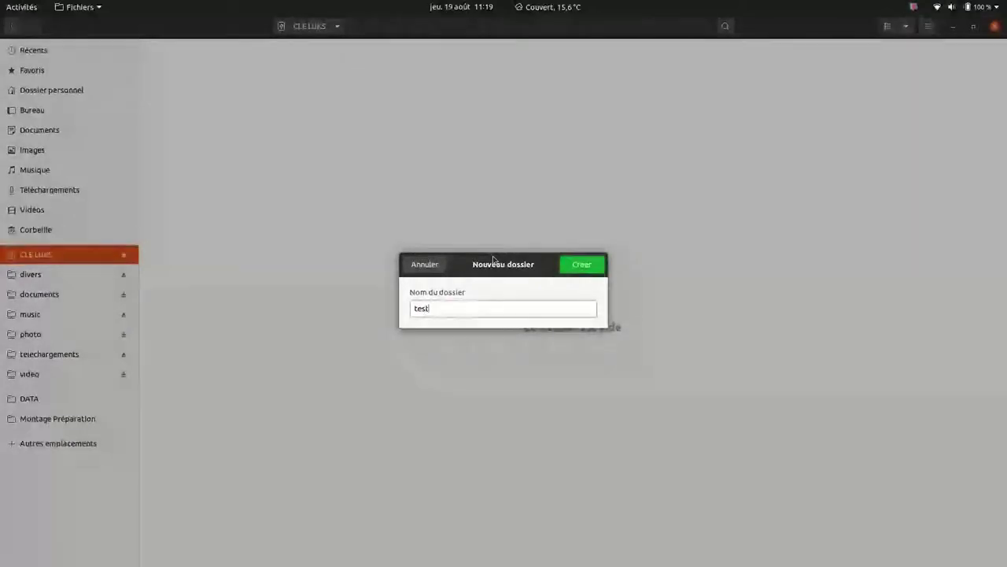
key("Return")
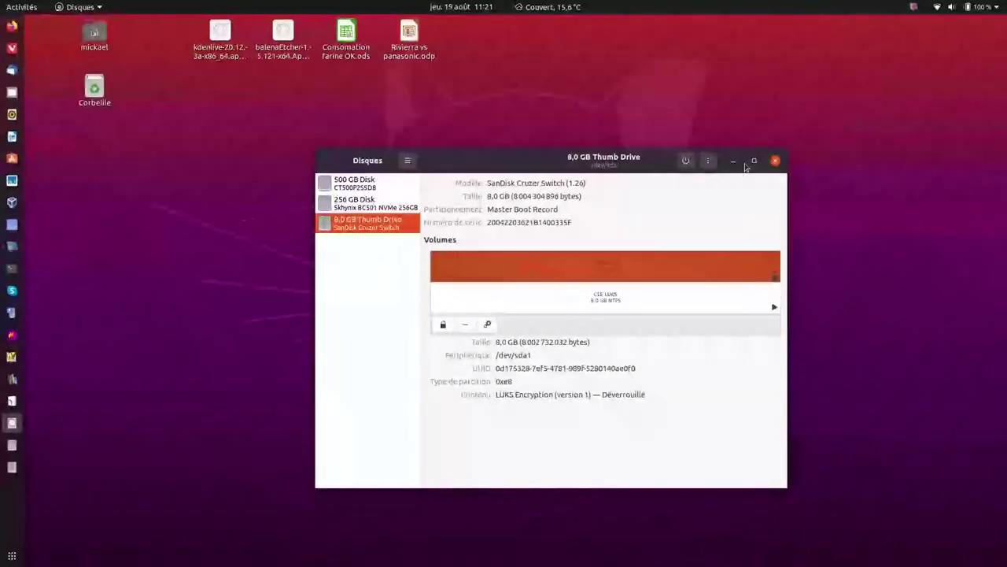
Quick-format the whole thumb drive again with MBR, removing the encrypted partition.
left_click(709, 162)
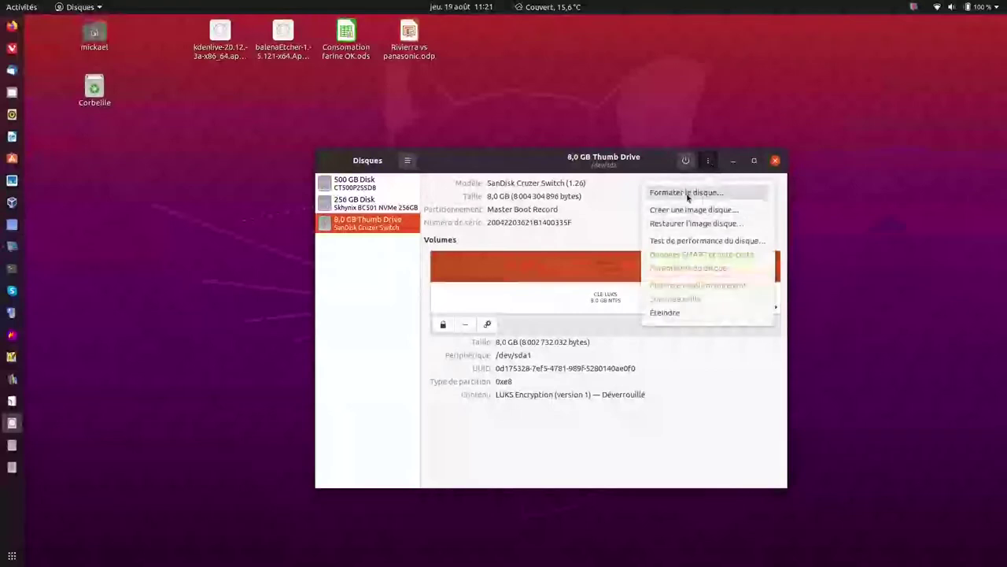
left_click(686, 192)
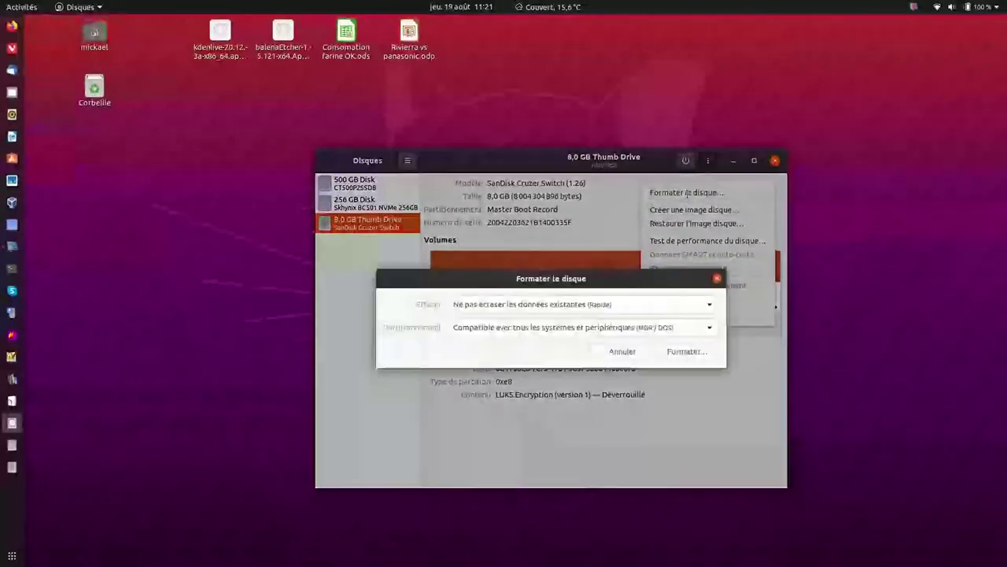
left_click(685, 352)
key("Return")
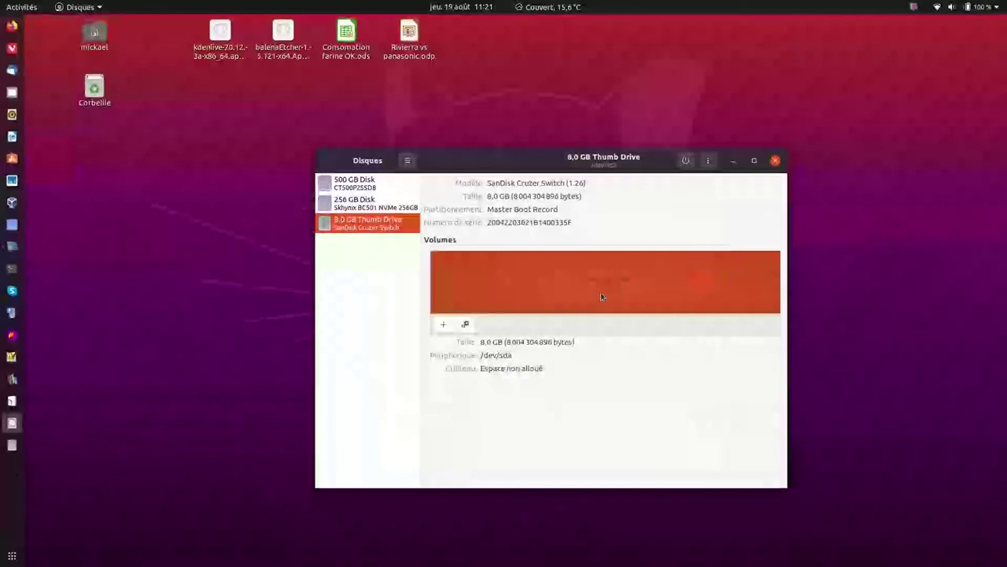